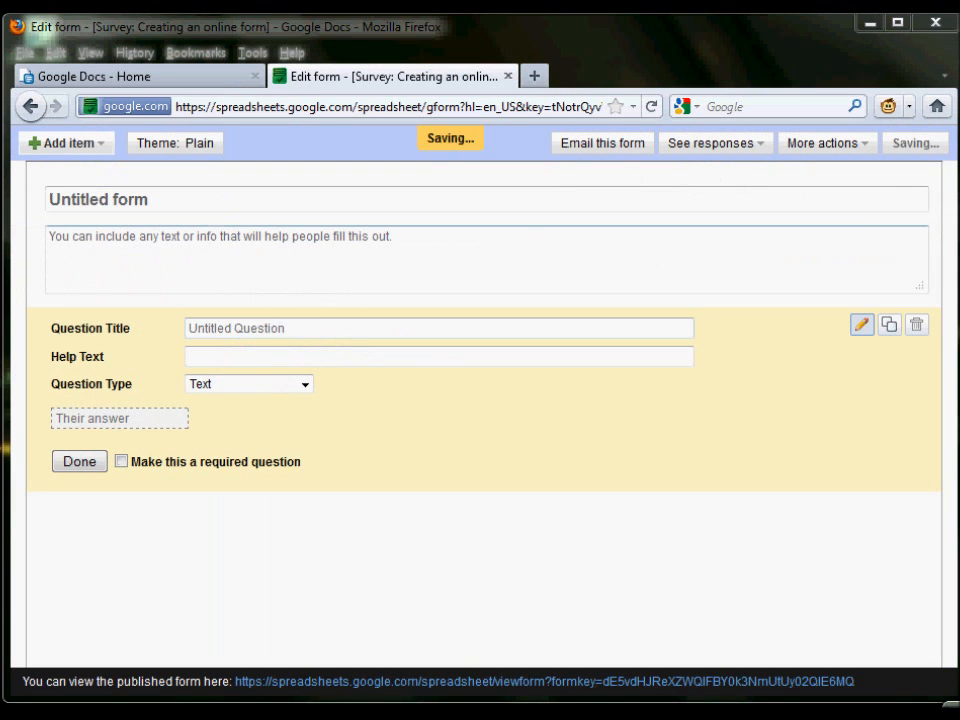
Title the form "Survey: Creating an online form" and set its description to "Enter instructions here!"
click(98, 199)
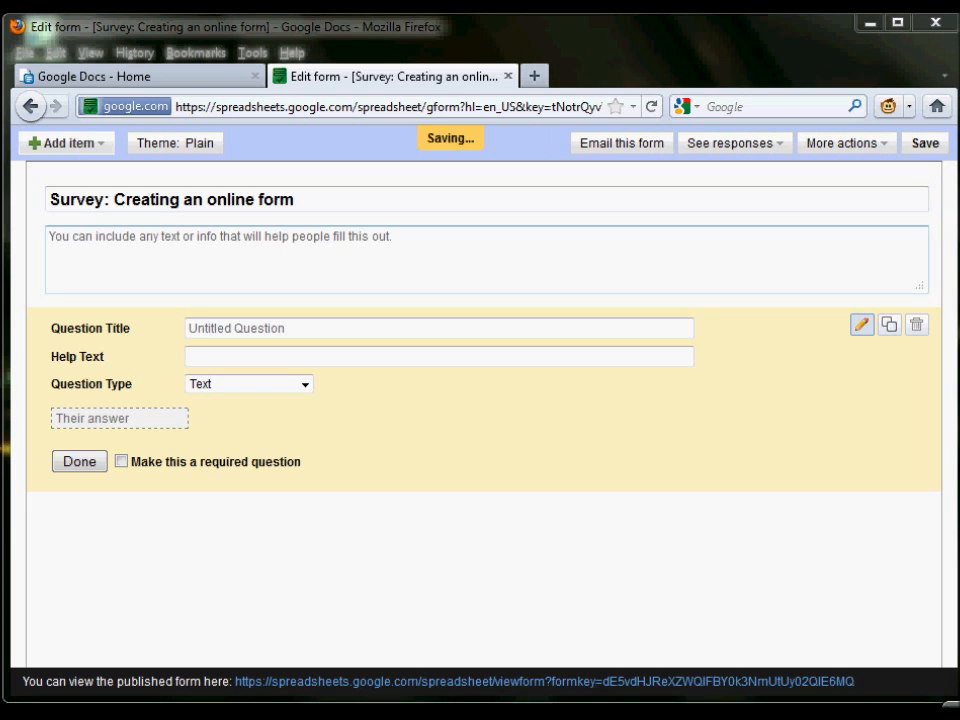
click(54, 237)
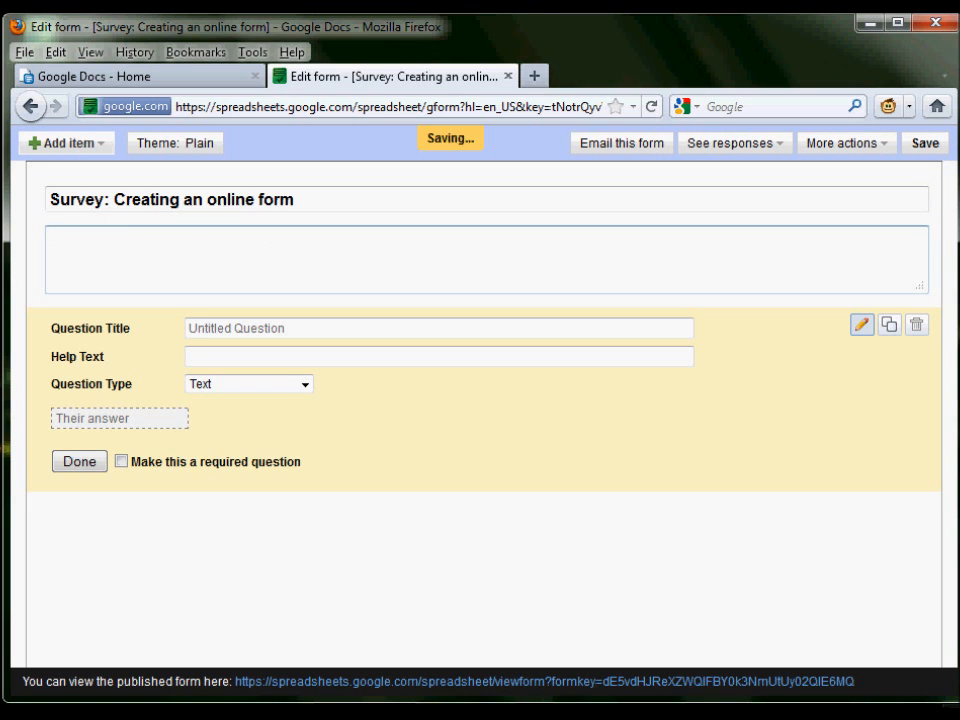
text(Enter instructions here!)
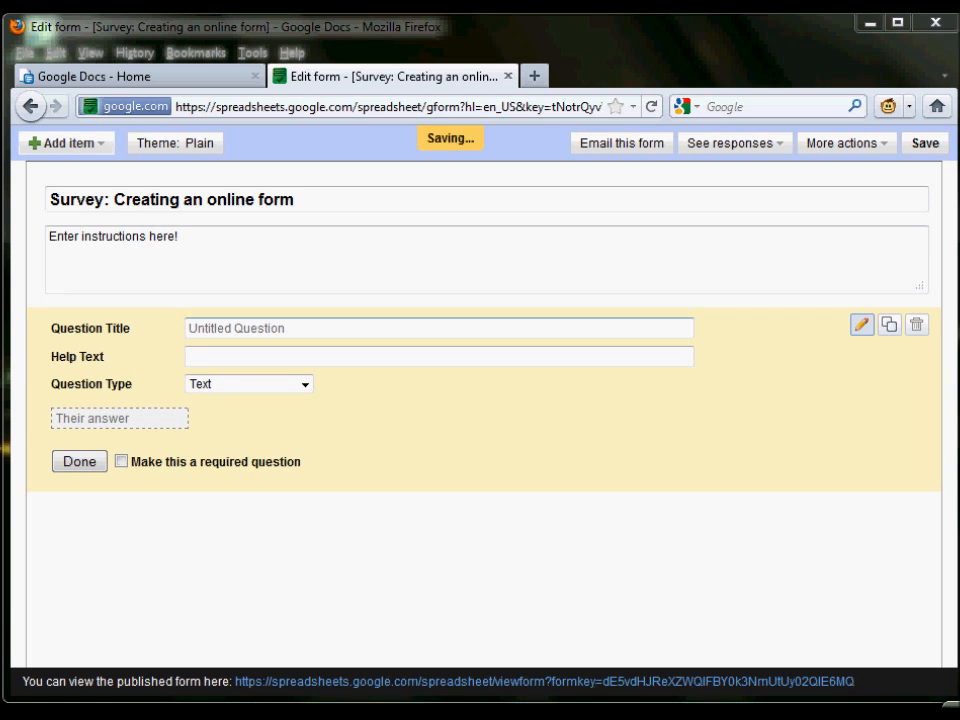
Set up the first question as required multiple choice titled "Today is:" with options Monday through Friday and "I don't know; I am on vacation!"
click(260, 328)
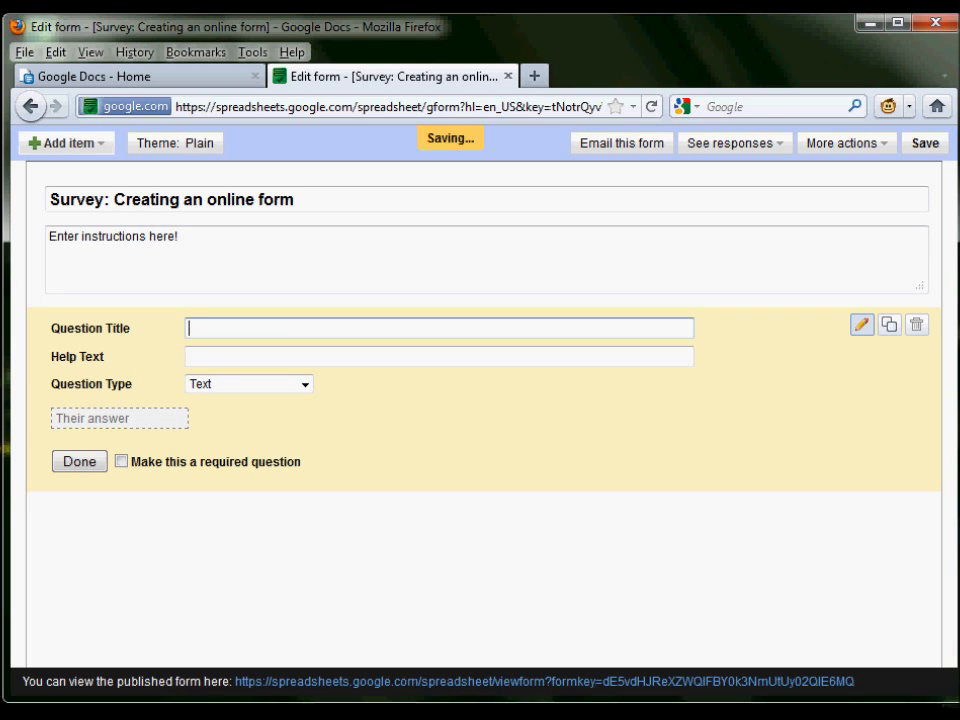
click(260, 357)
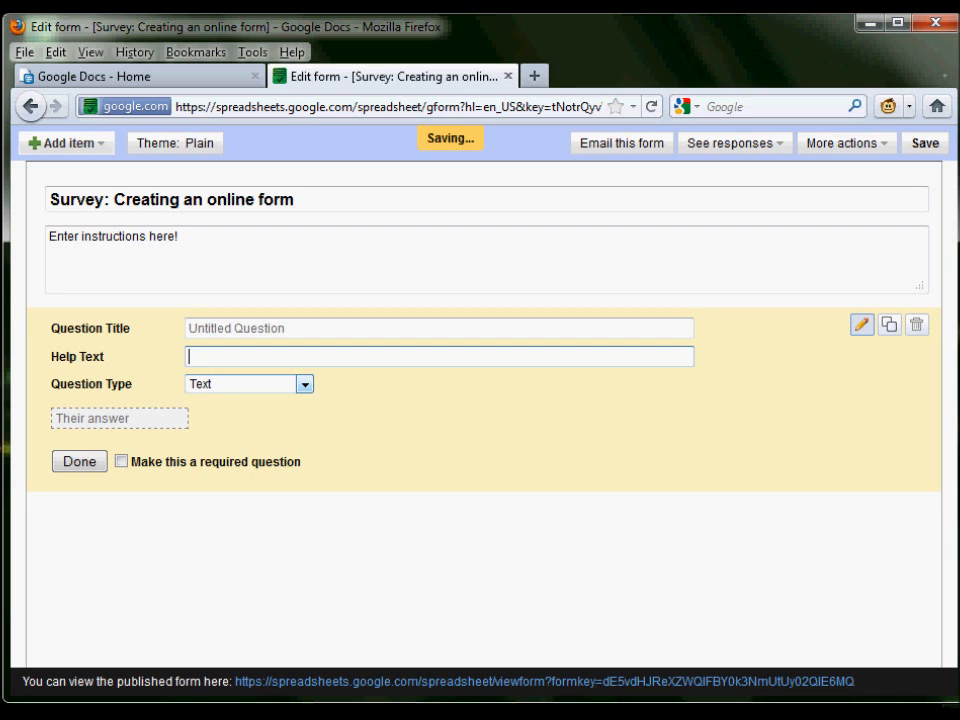
click(304, 384)
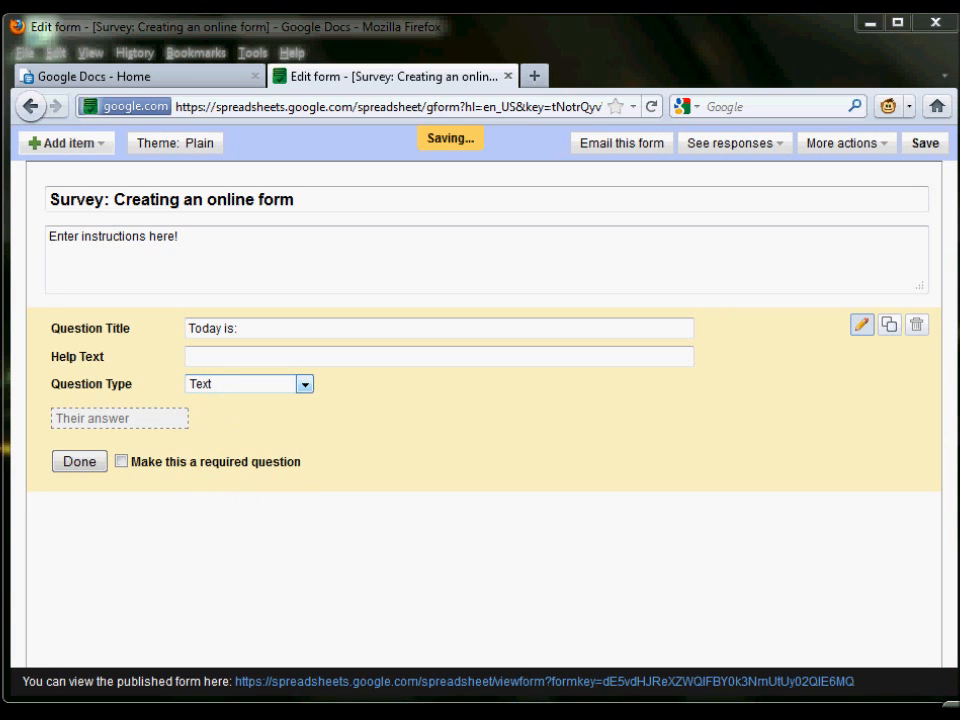
click(304, 384)
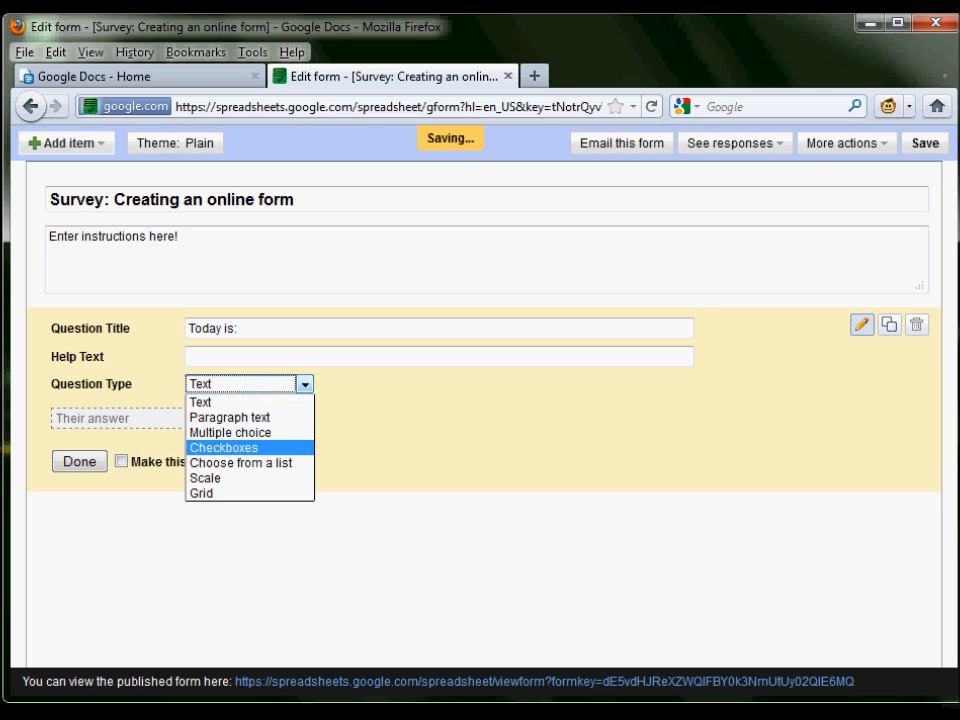
click(231, 433)
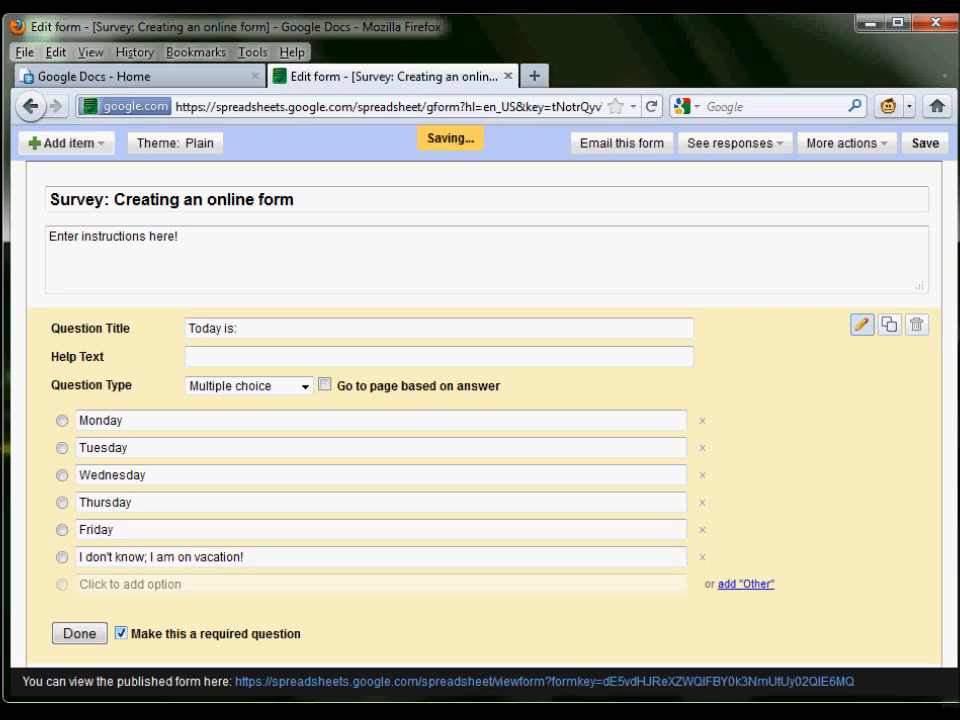
click(79, 633)
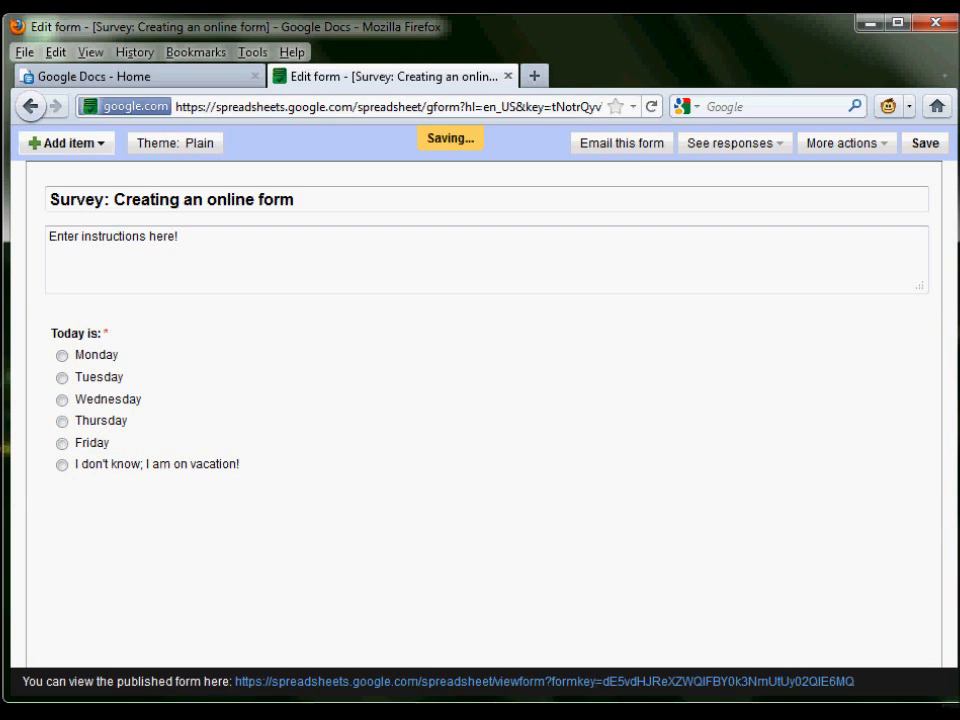
Add a scale question titled "Google form are:" to the form
click(68, 143)
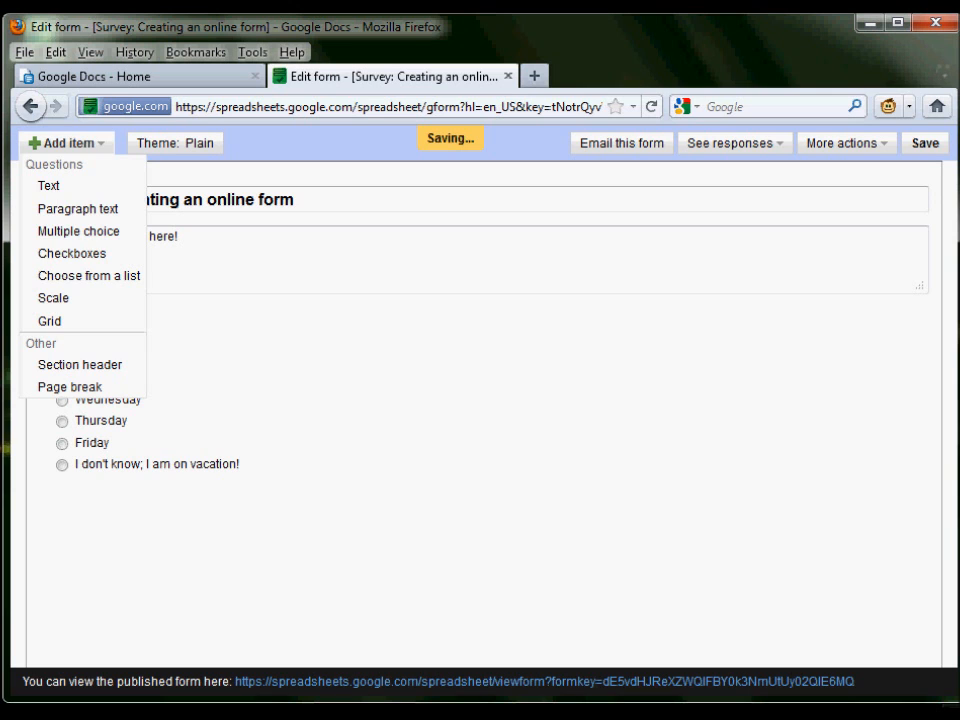
click(350, 540)
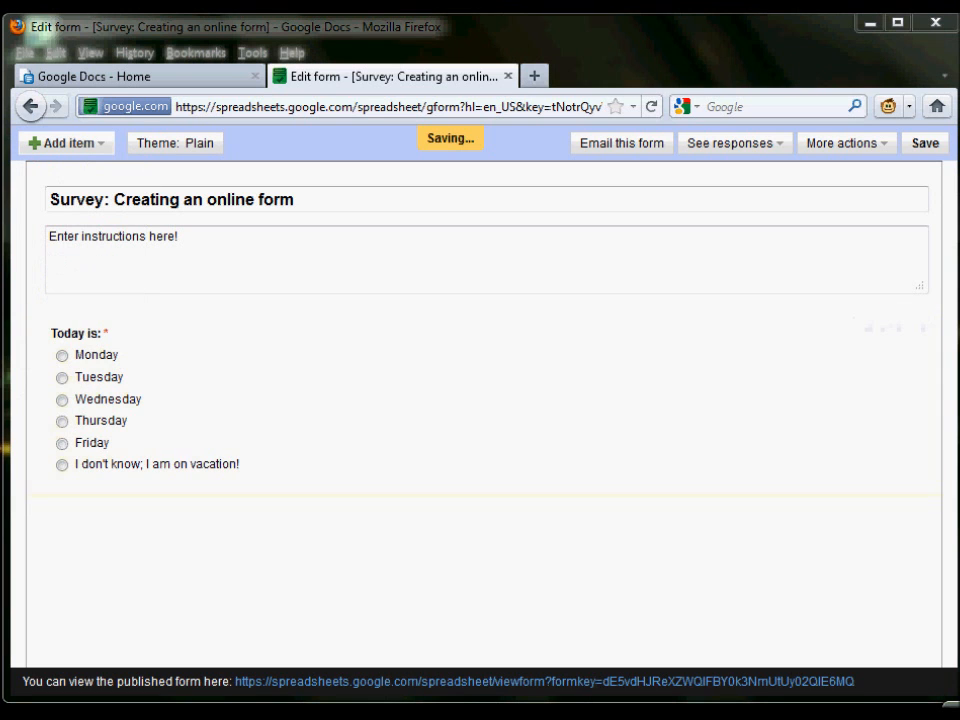
click(68, 143)
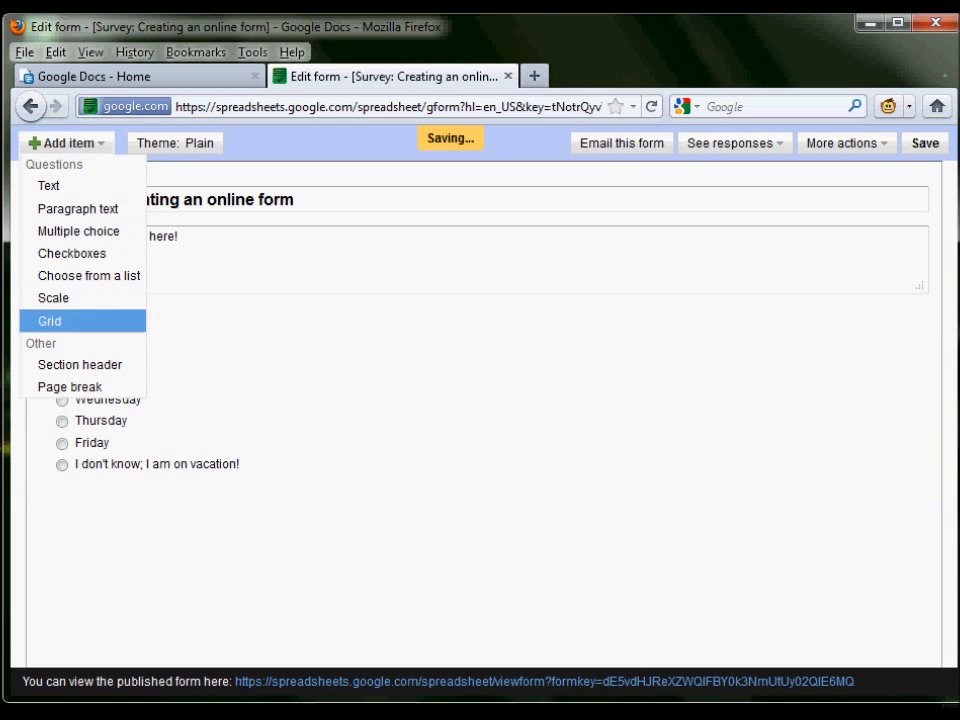
click(53, 298)
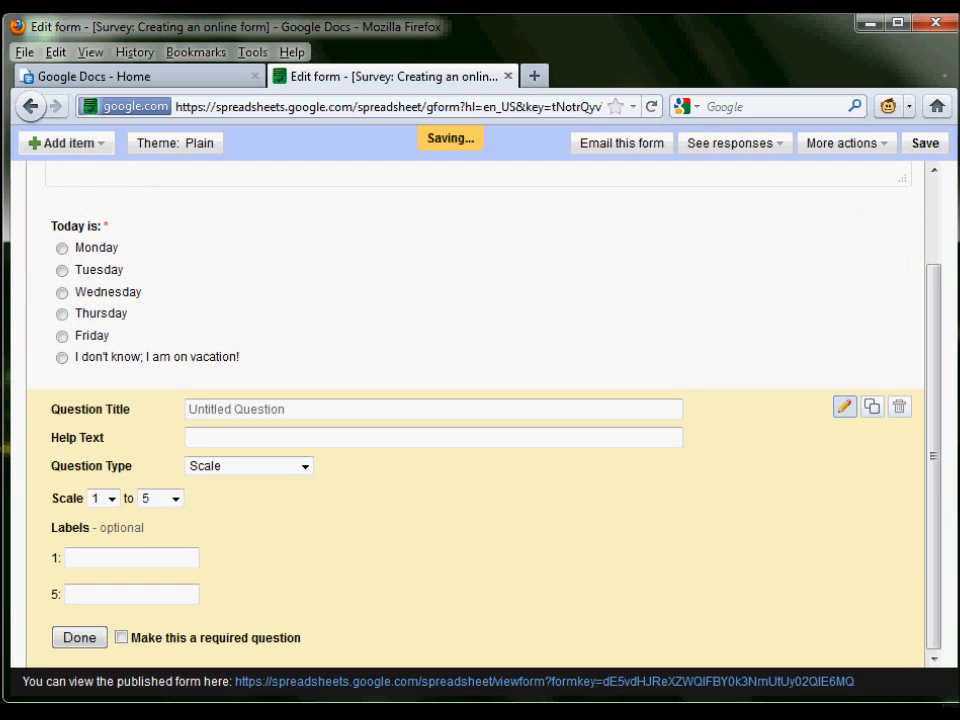
text(Goog)
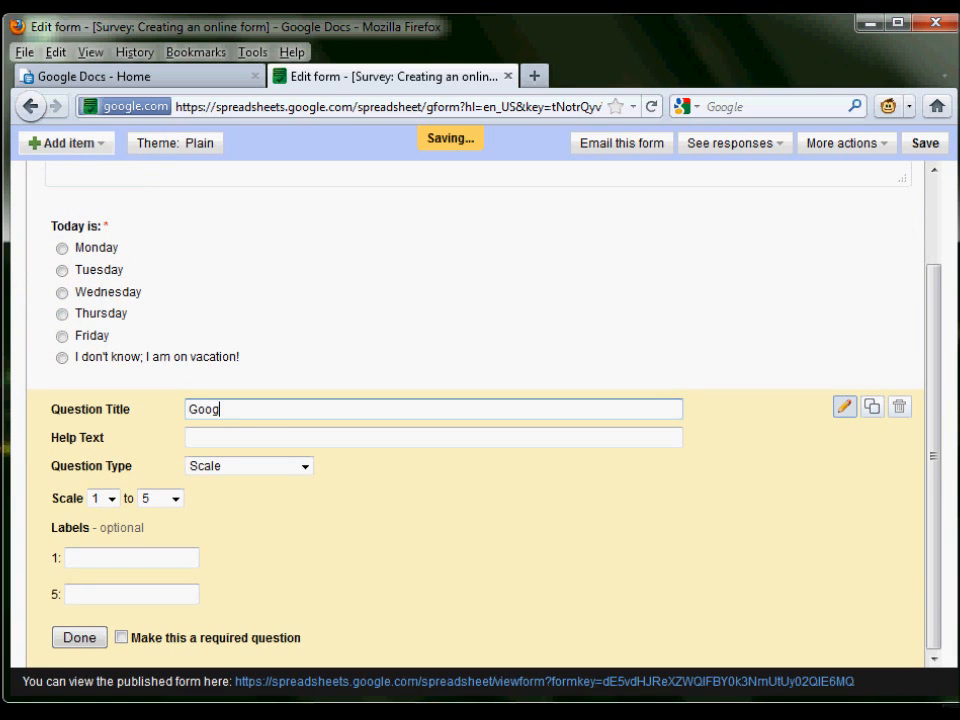
text(le form are:)
Label the scale's 1 as "Easy to create" and 5 as "Difficult to create", and finish it as a required question
click(131, 558)
text(Eas)
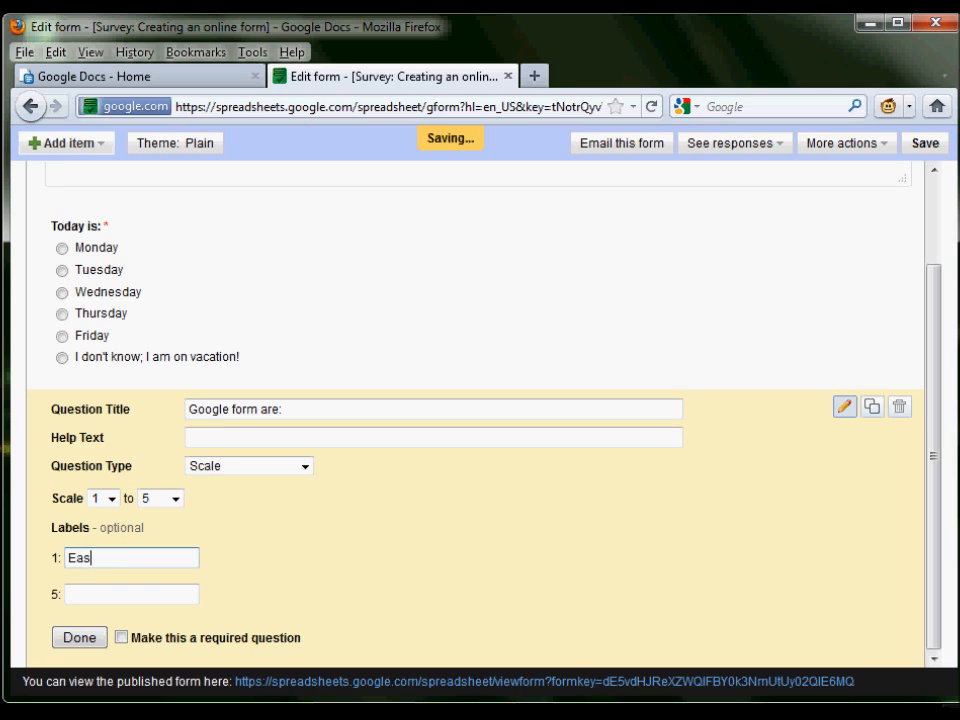
text(y to create)
key(Tab)
text(Diffic)
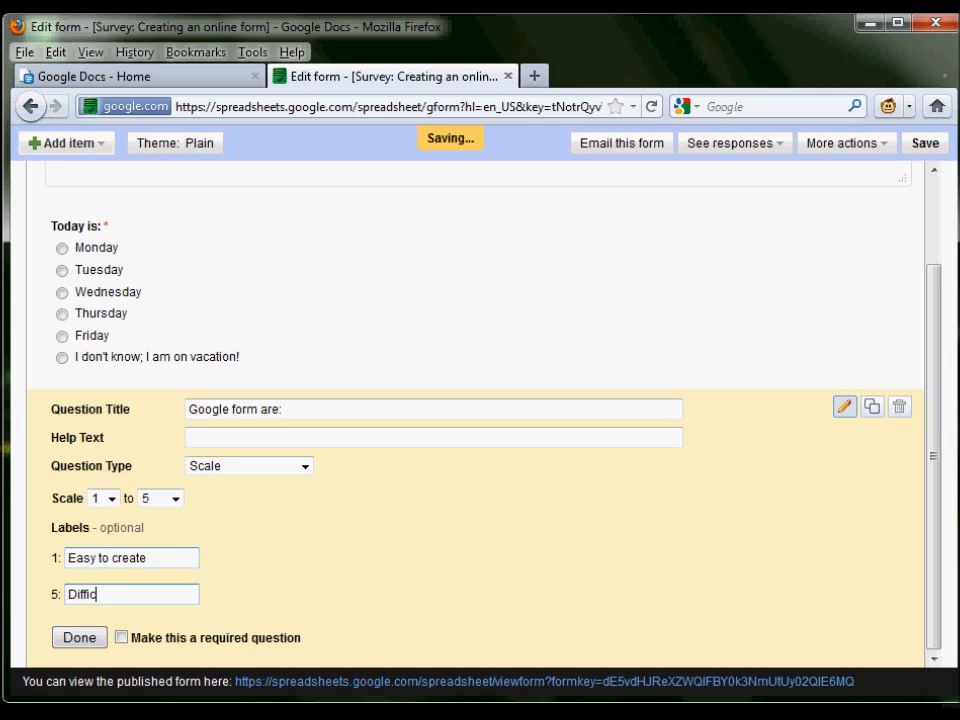
text(ult to create)
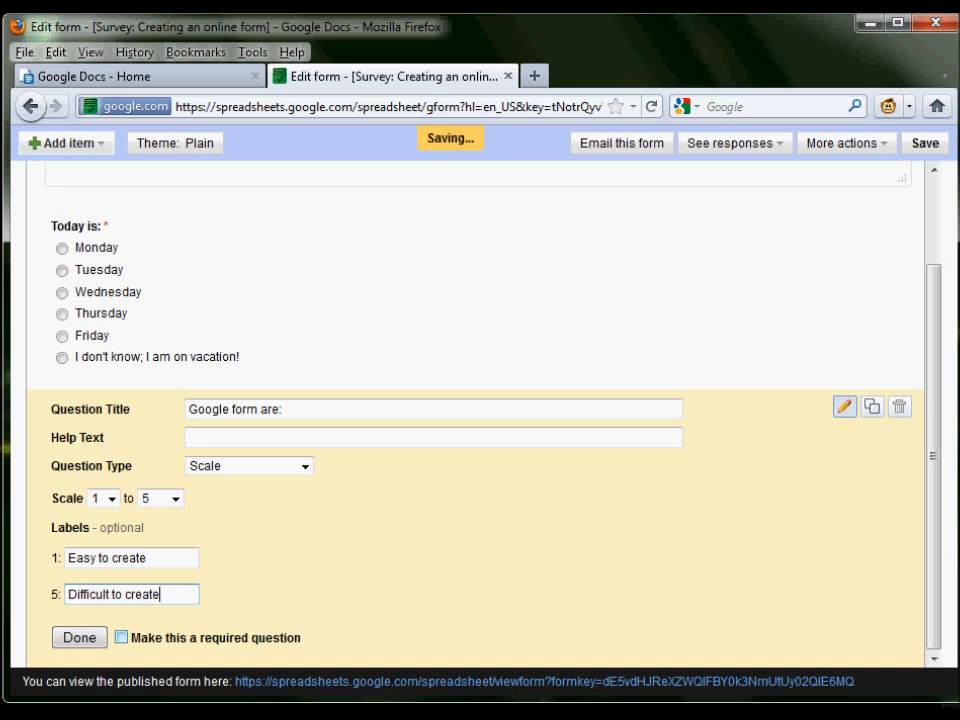
click(121, 637)
click(79, 637)
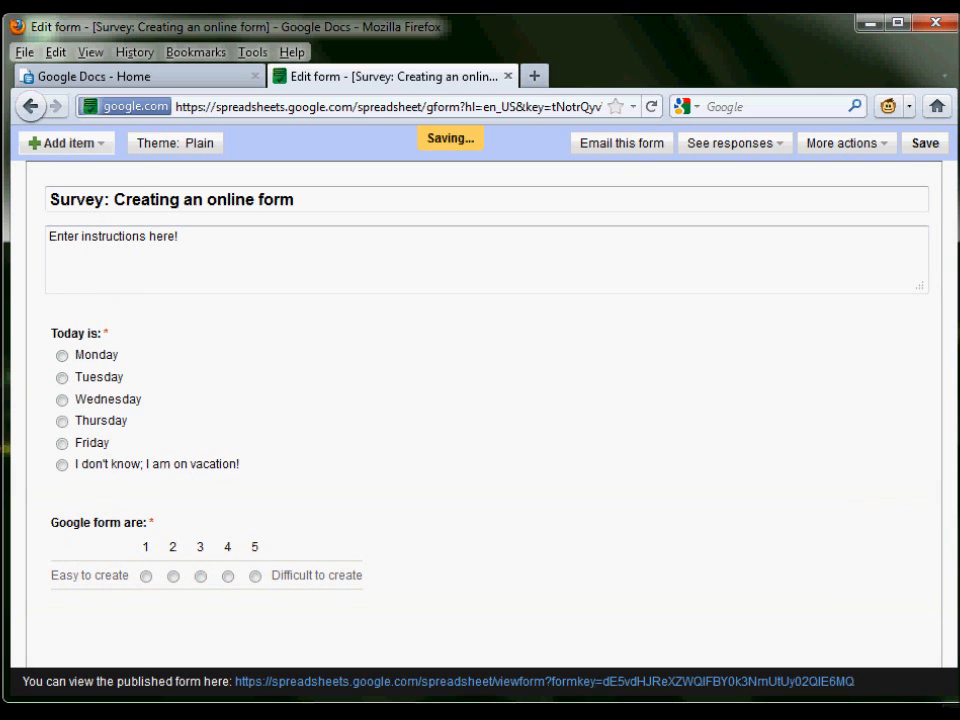
Add a required text question titled "The best part about ecucation is:"
click(65, 143)
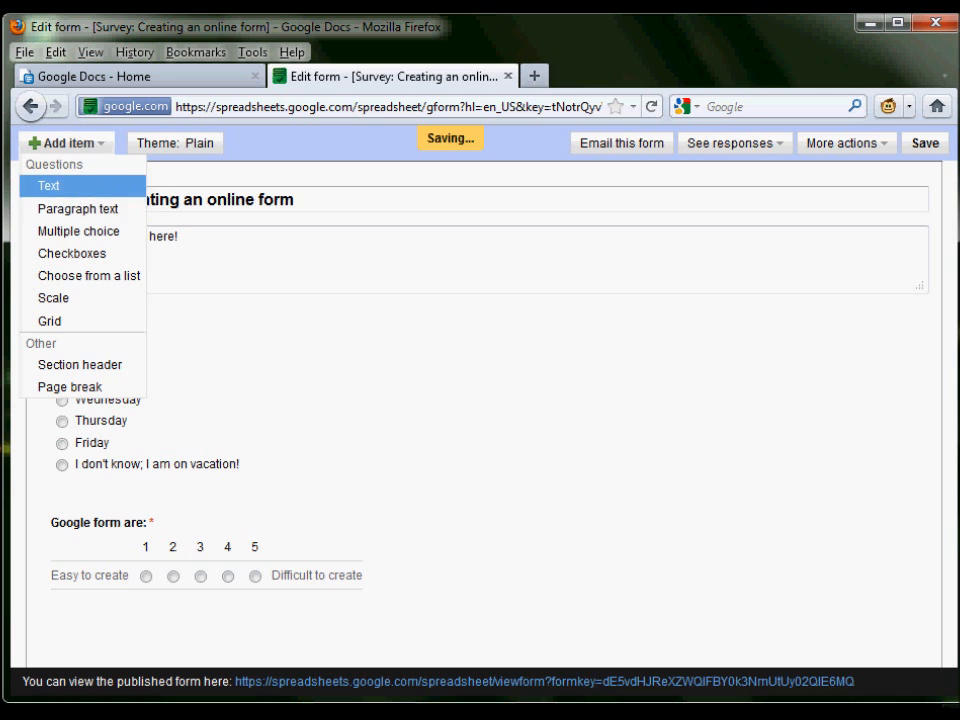
click(49, 185)
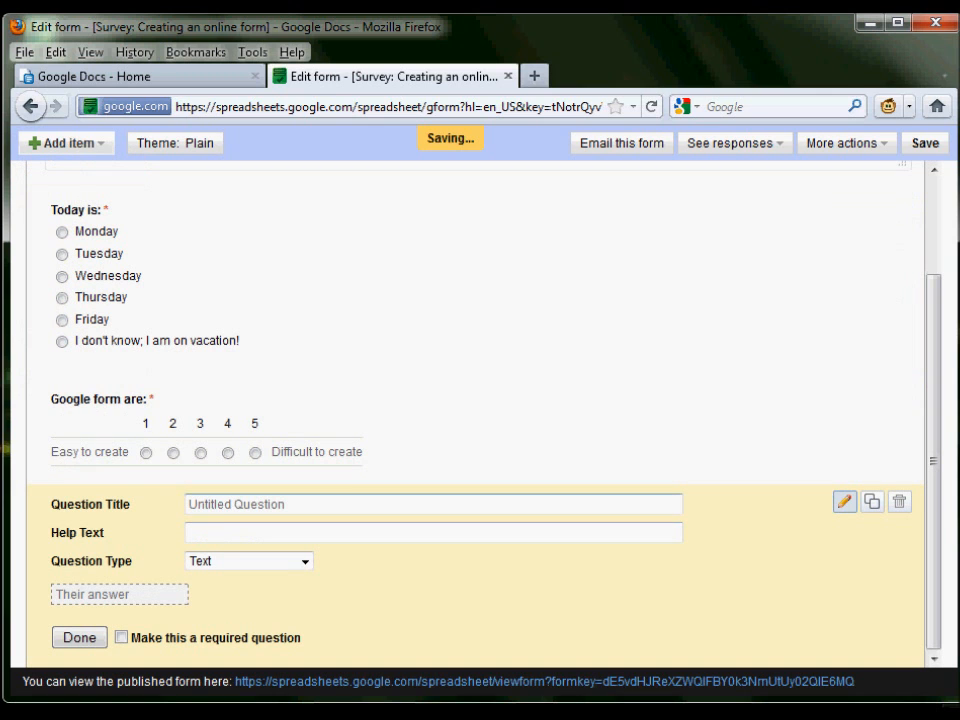
text(The  best part about ecucation is:)
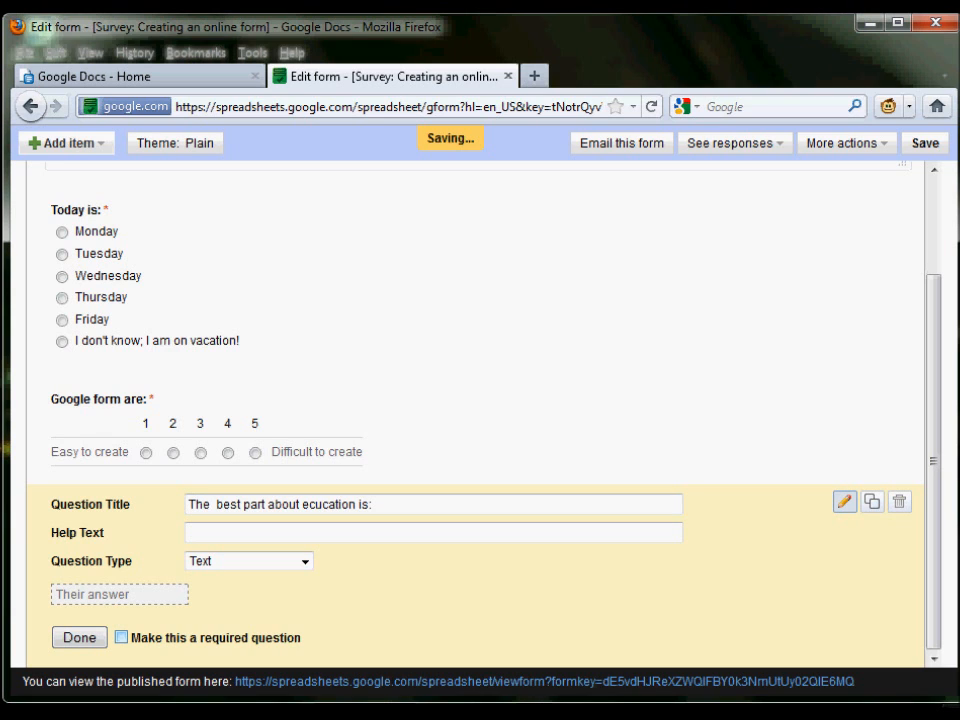
click(121, 637)
click(79, 637)
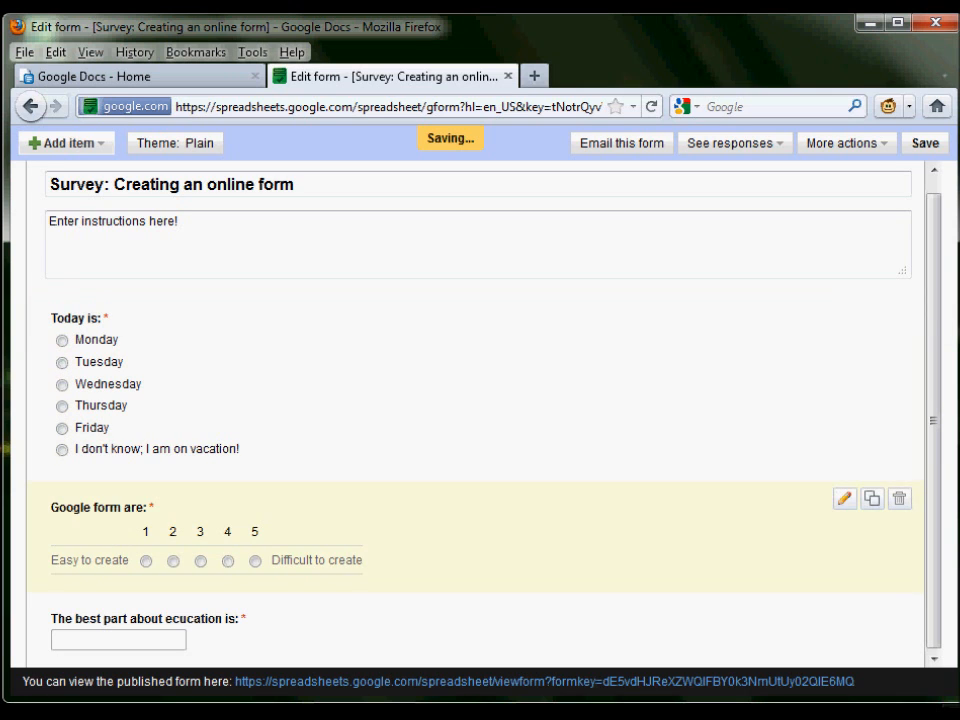
Move the scale question above the "Today is:" question, and return it to its place below
drag(480, 535, 480, 373)
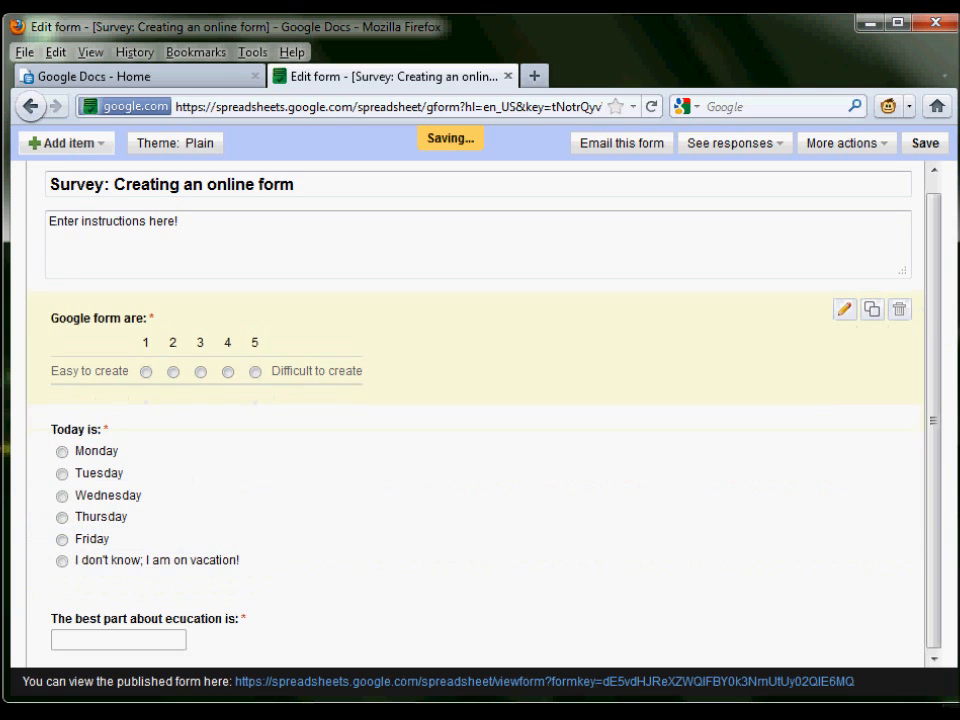
drag(480, 347, 480, 470)
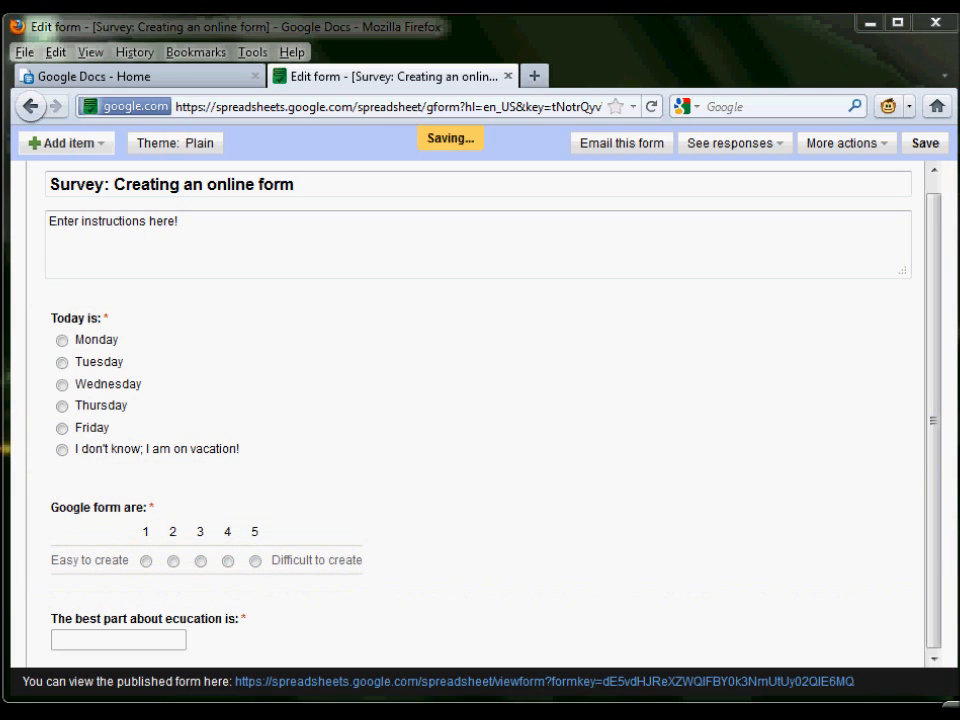
Open the form's confirmation message for editing
click(847, 143)
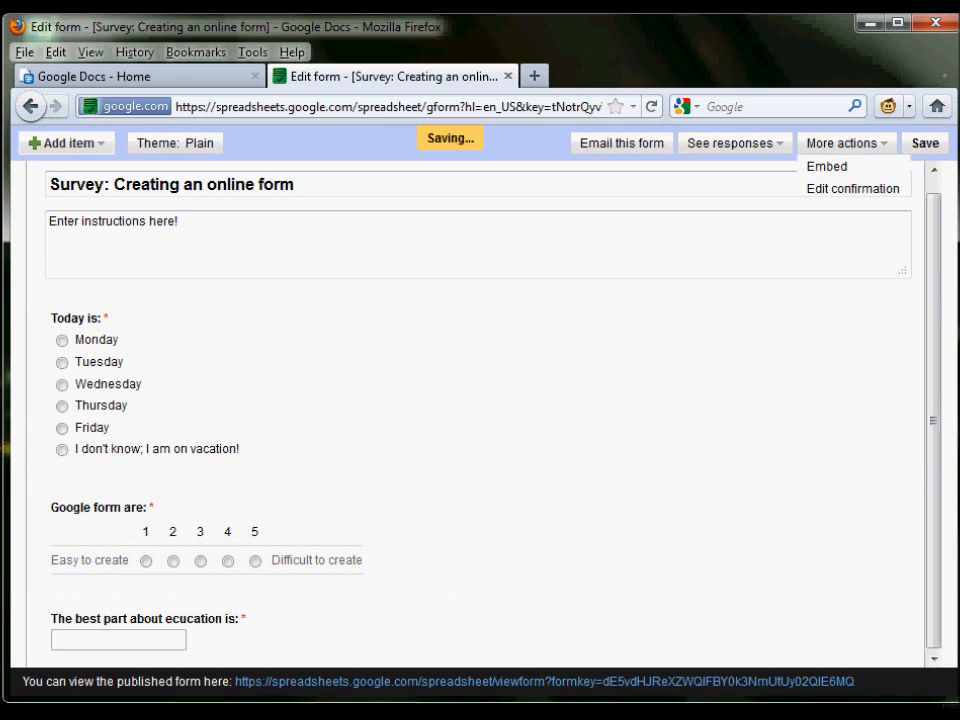
click(852, 188)
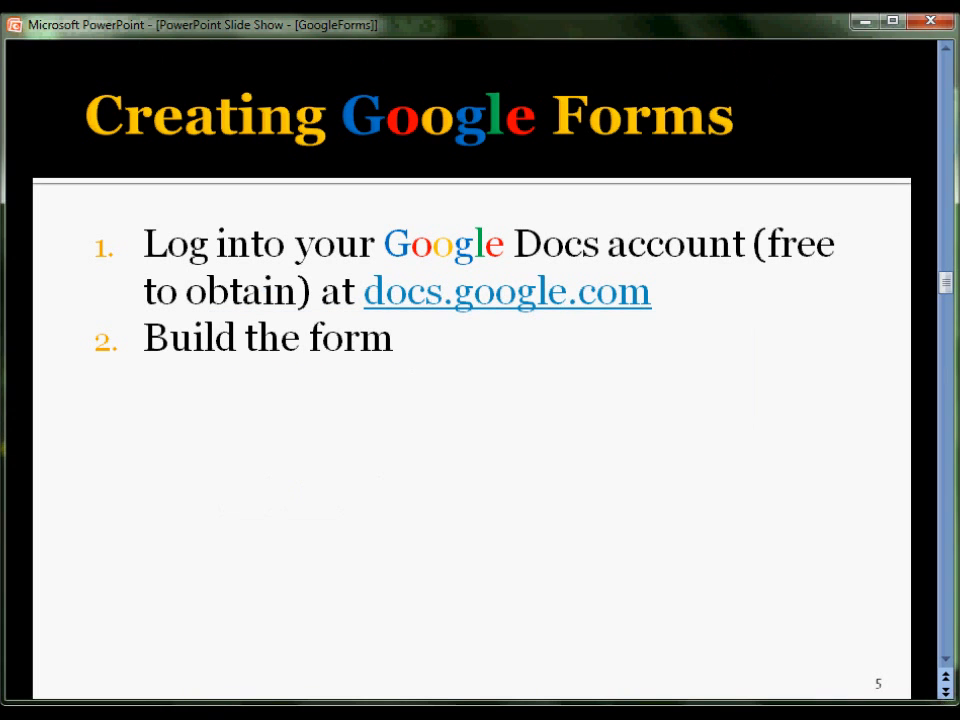
key(Right)
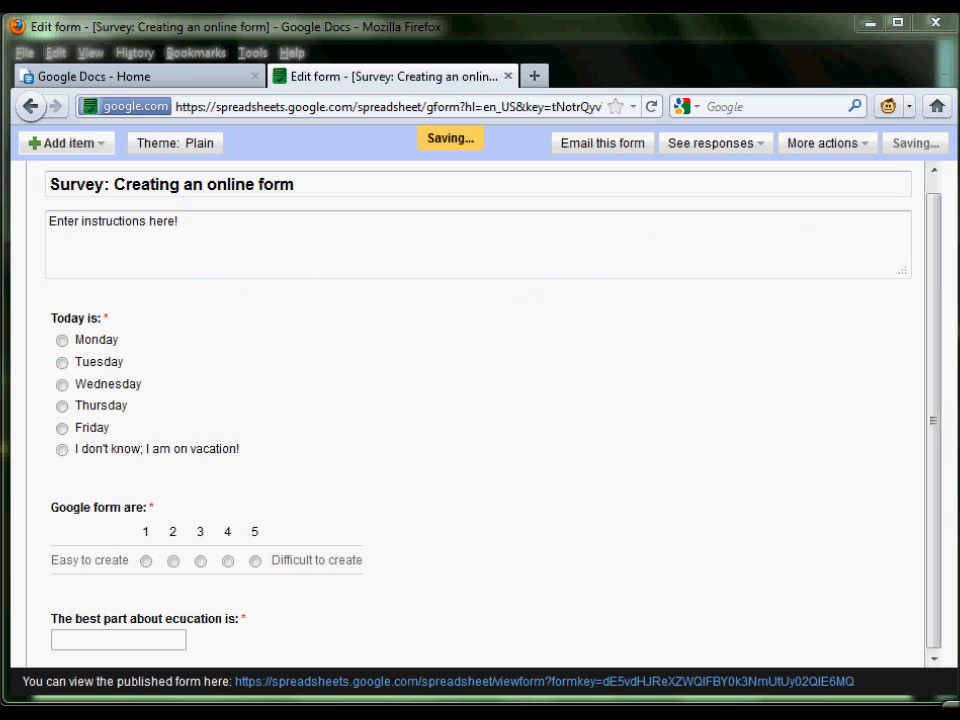
View the form's email sending options and its website embed code, closing both without sending anything
click(603, 143)
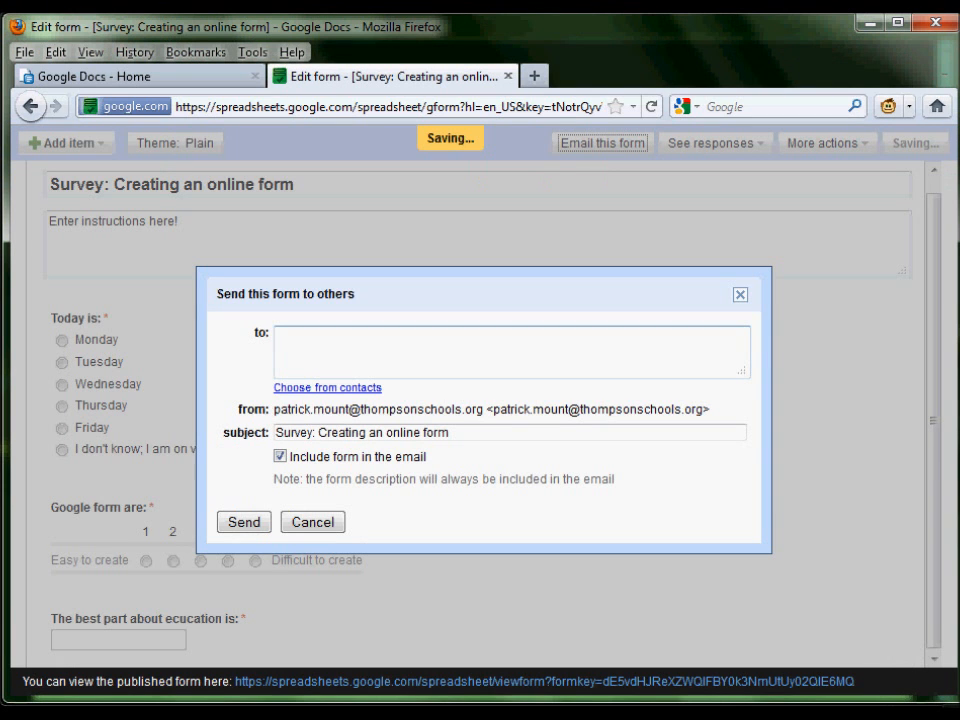
click(313, 522)
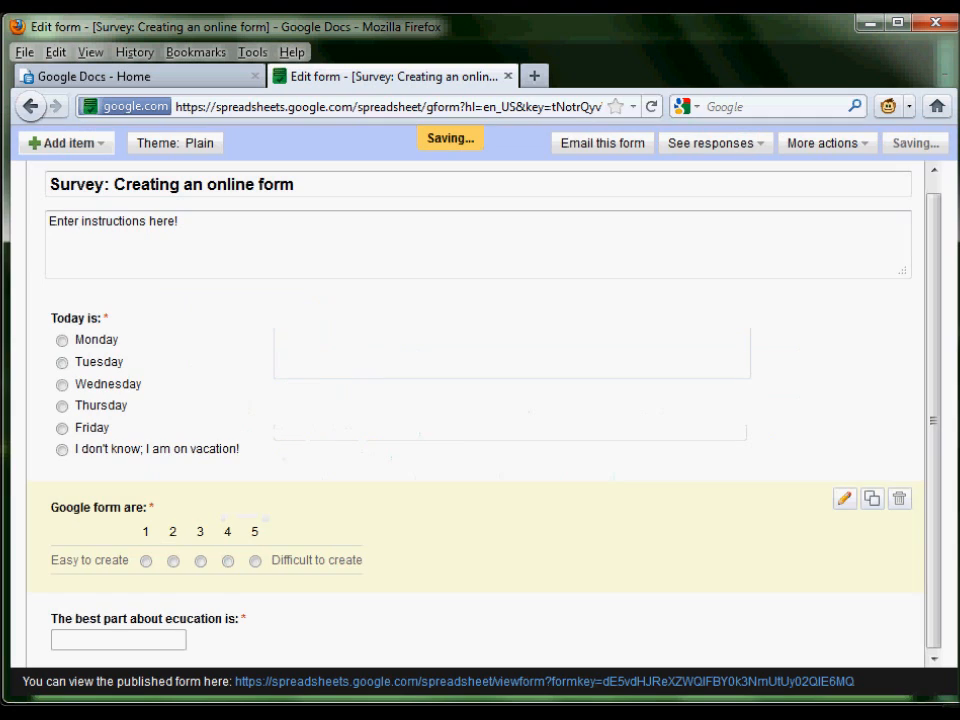
click(827, 143)
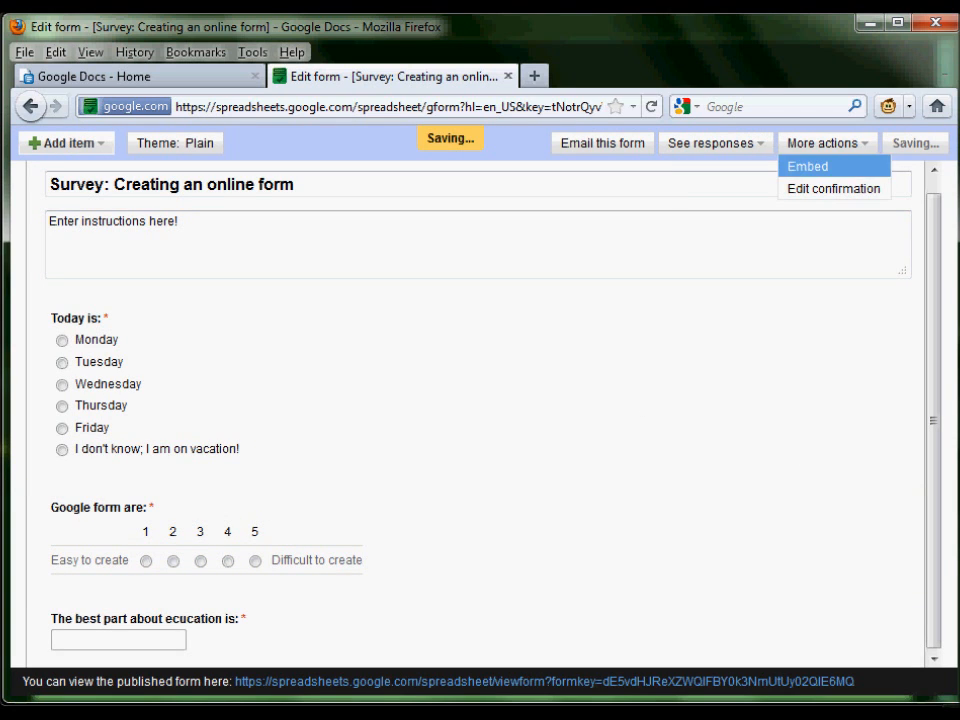
click(808, 166)
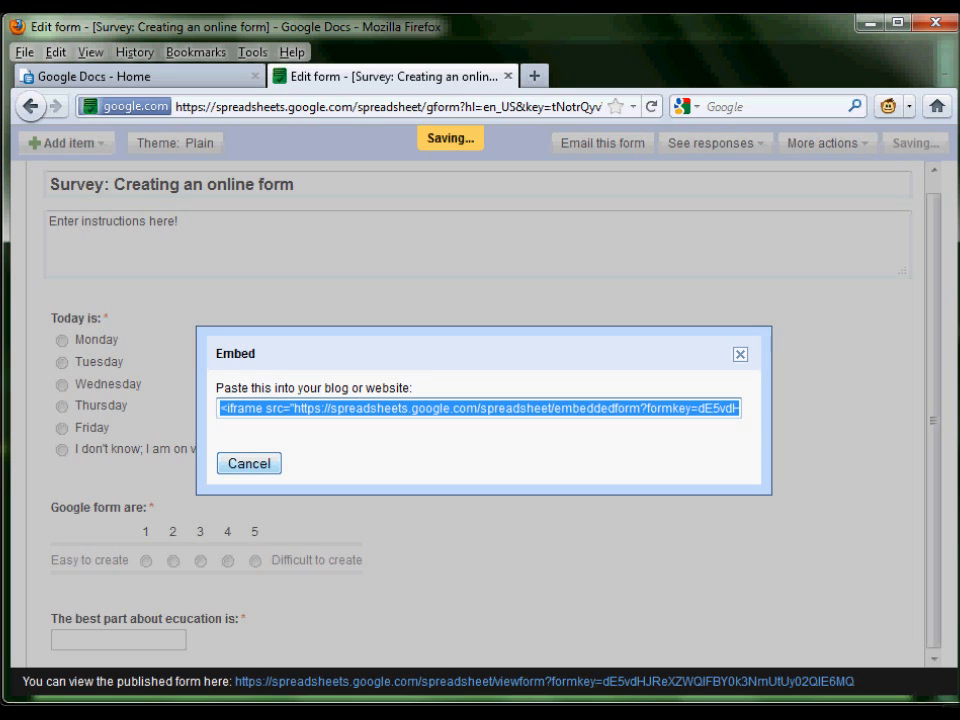
click(249, 464)
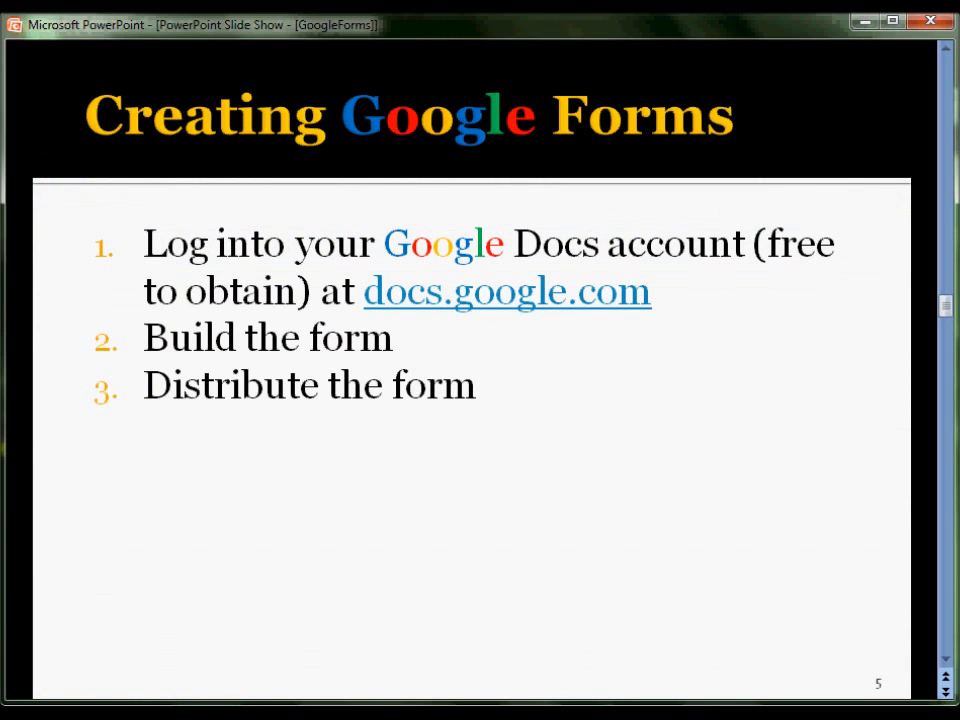
key(Right)
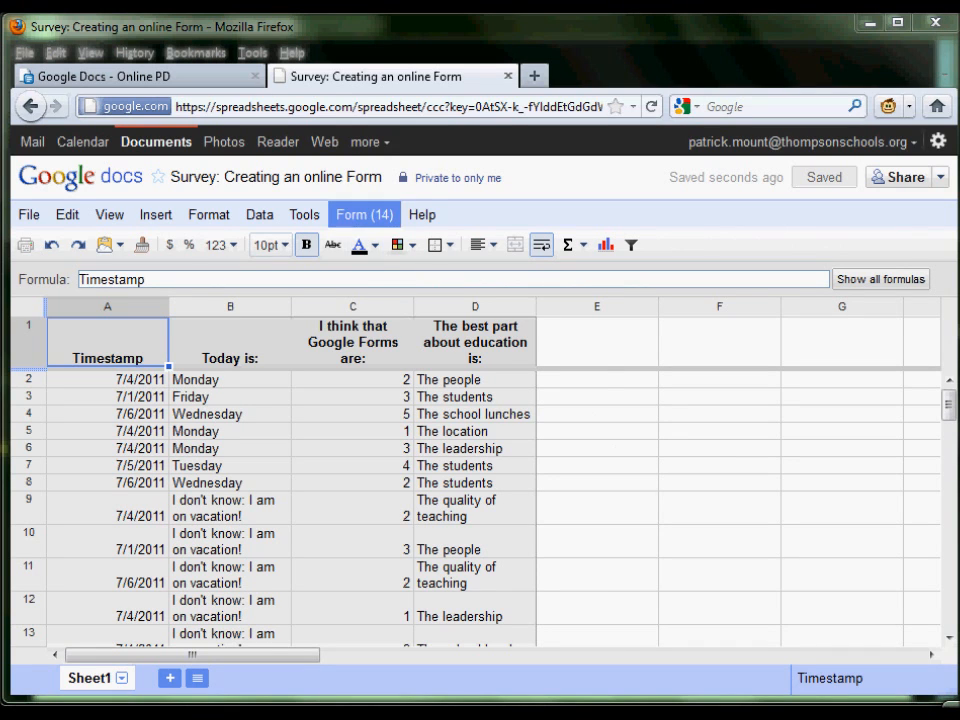
Show the summary of responses for the survey form from its response spreadsheet
click(364, 215)
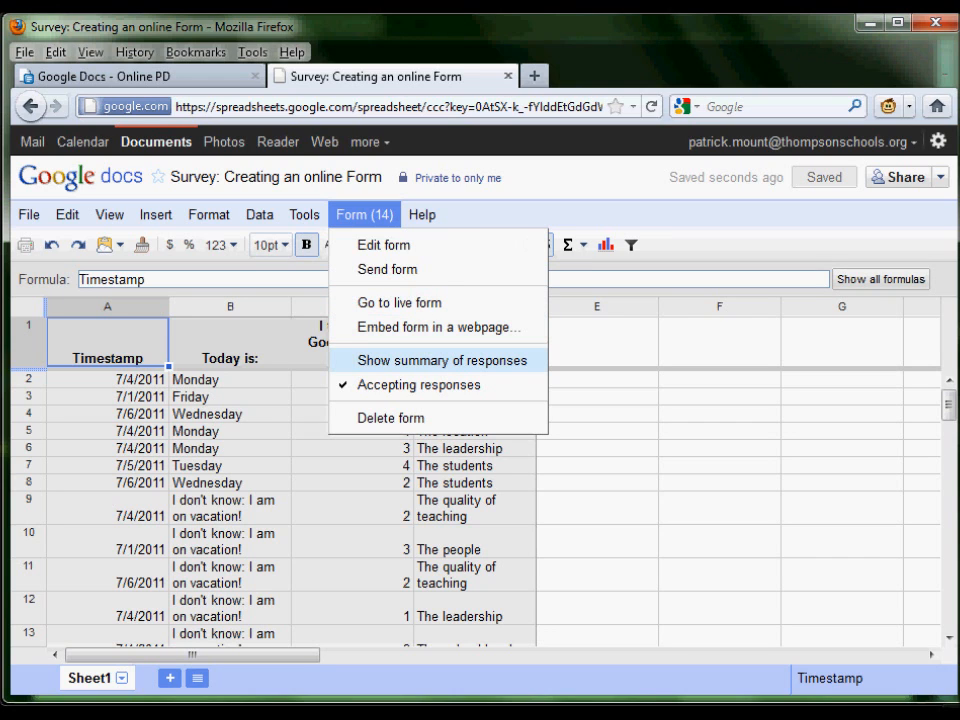
click(384, 245)
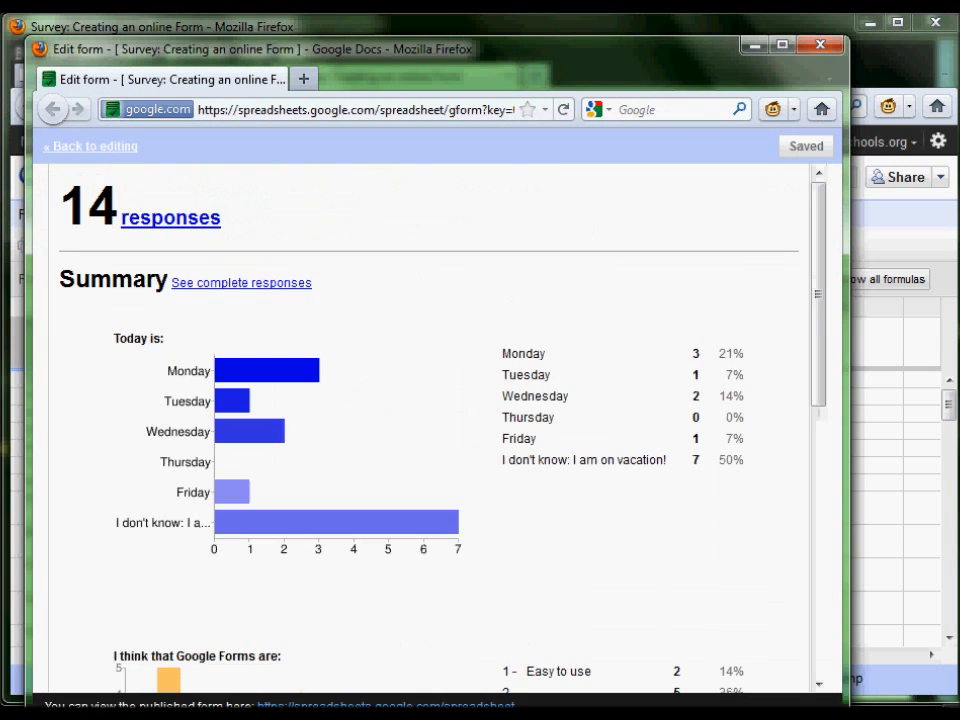
Review the response summary for every survey question, from the "Today is:" chart to the daily responses chart, and close the summary window
drag(560, 49, 587, 23)
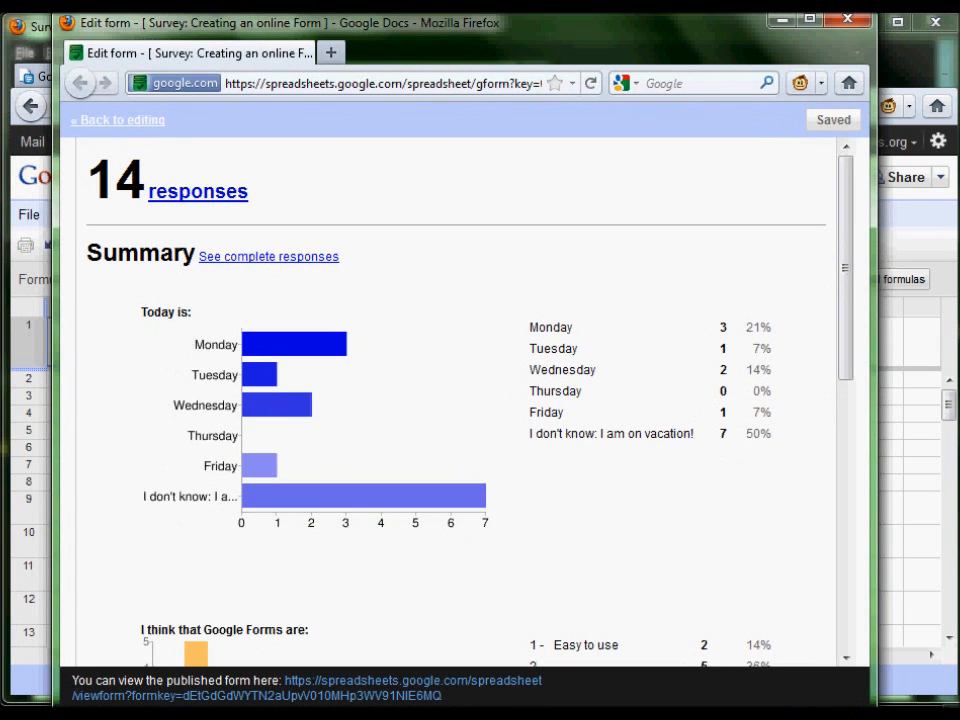
scroll(845, 268, down, 3)
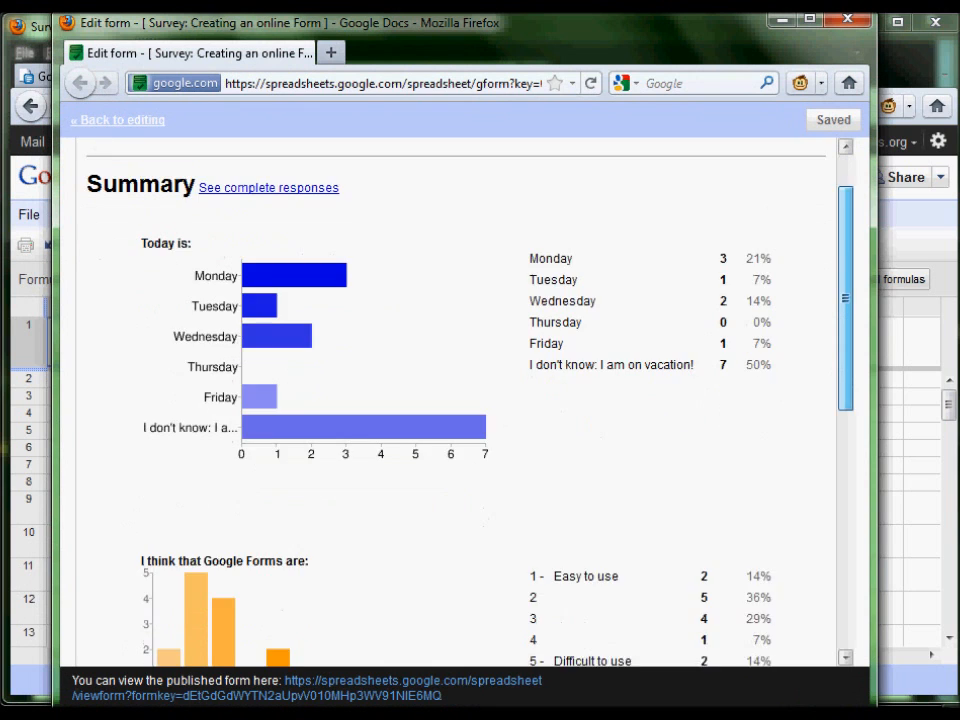
scroll(845, 400, down, 7)
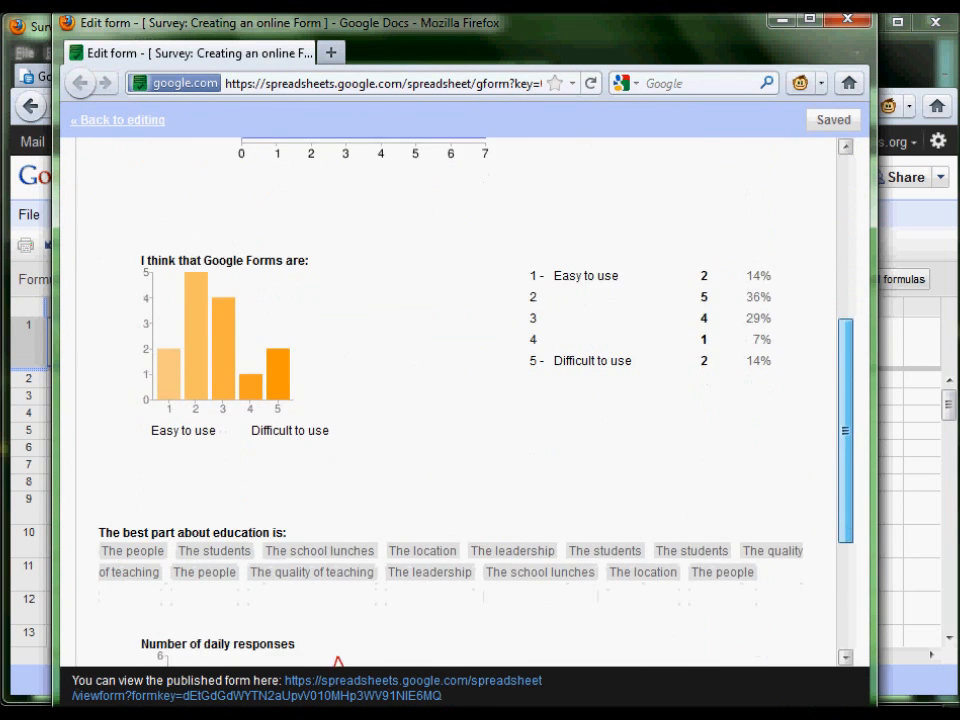
scroll(845, 400, down, 2)
scroll(845, 400, up, 10)
scroll(845, 400, up, 2)
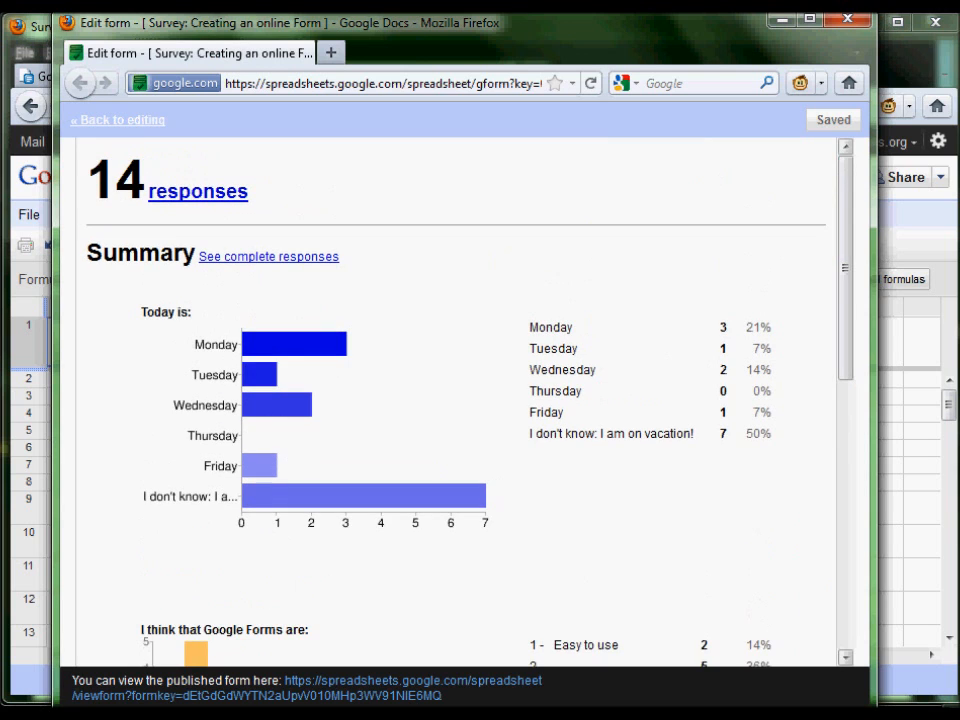
key(alt+F4)
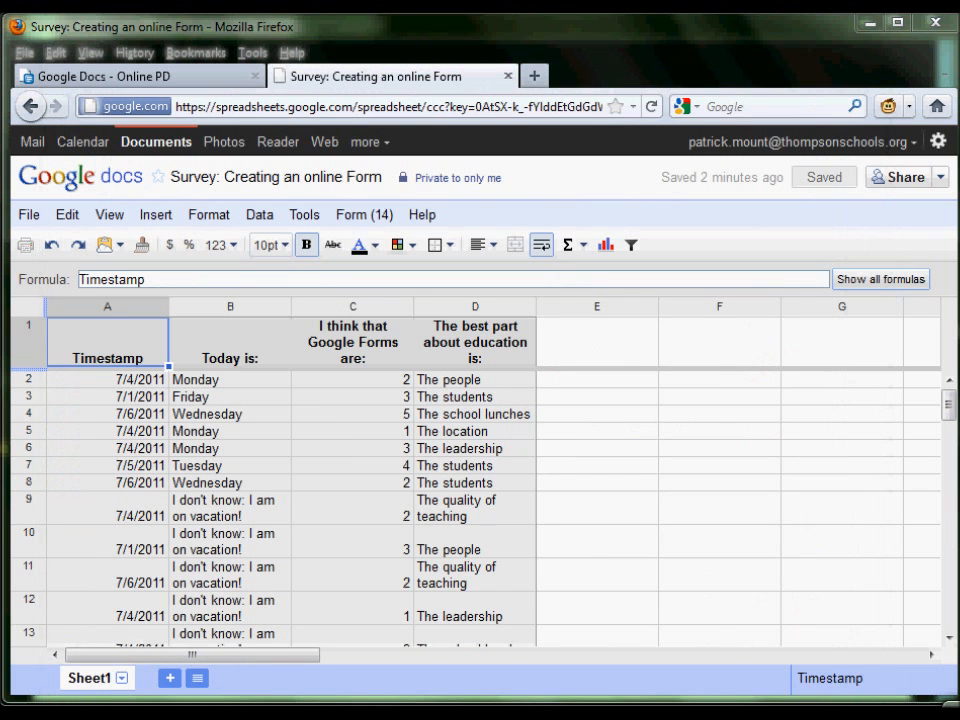
Show the response spreadsheet's sharing options, and switch to the PowerPoint slide show to display the "Overview: Google Forms" slide
click(940, 178)
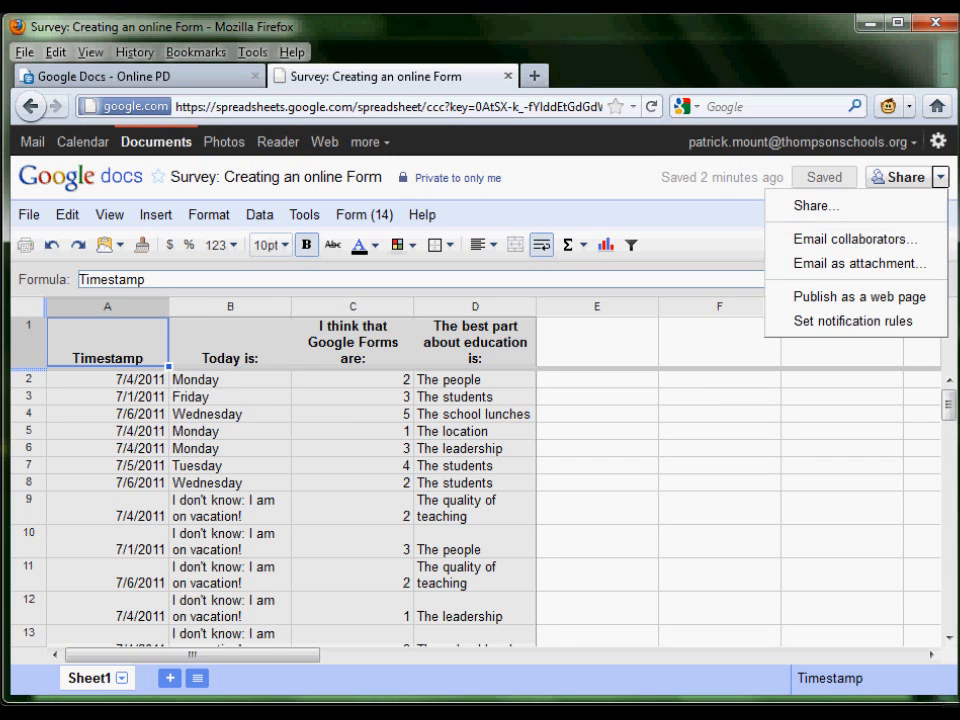
key(alt+Tab)
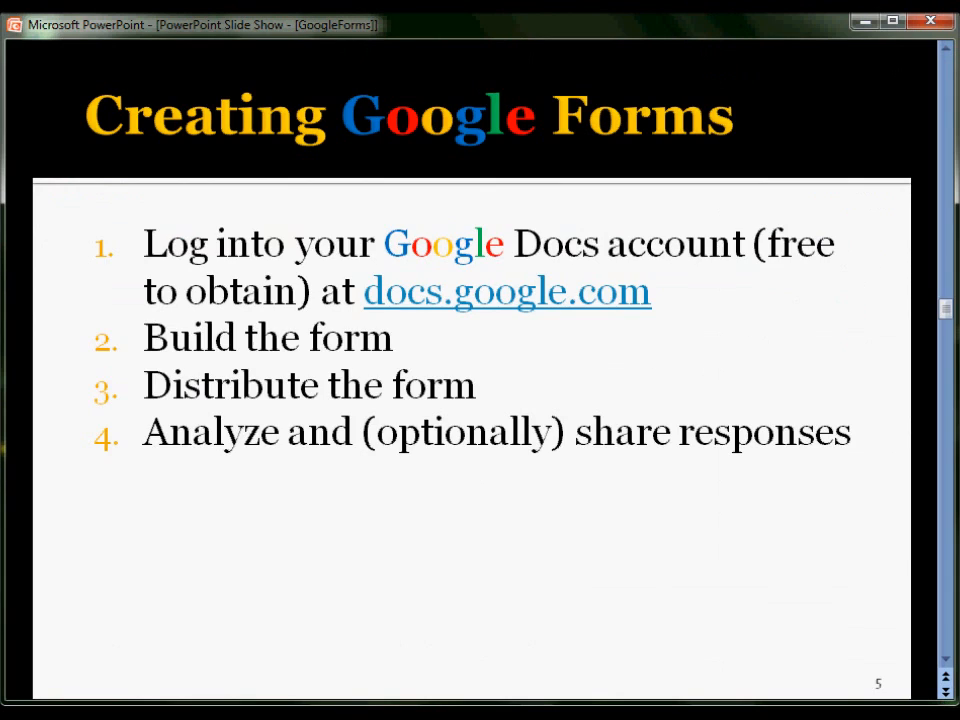
key(Right)
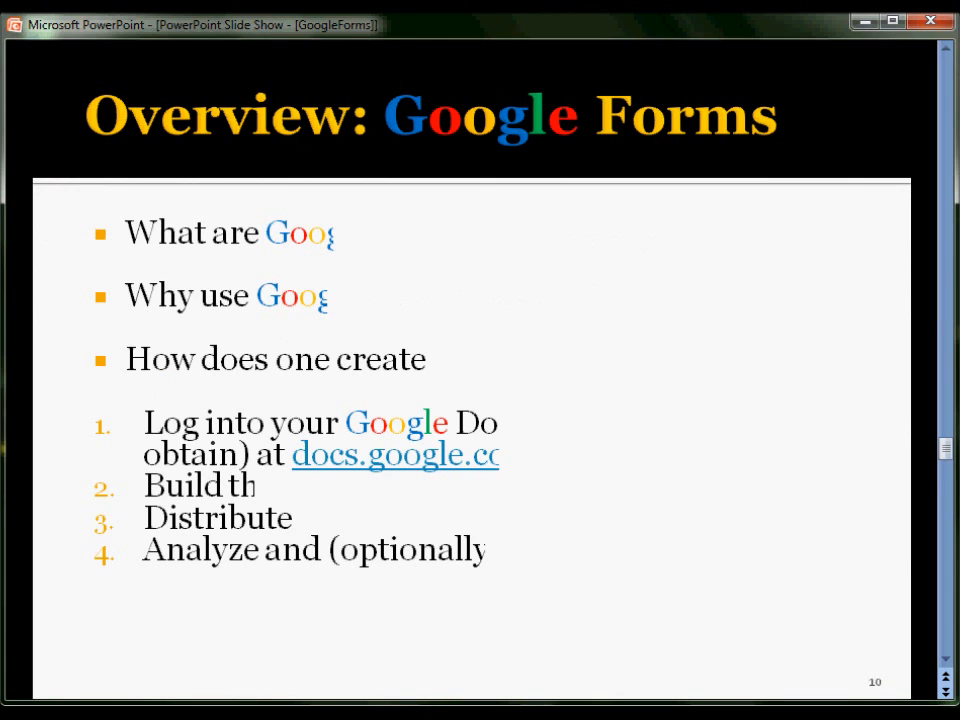